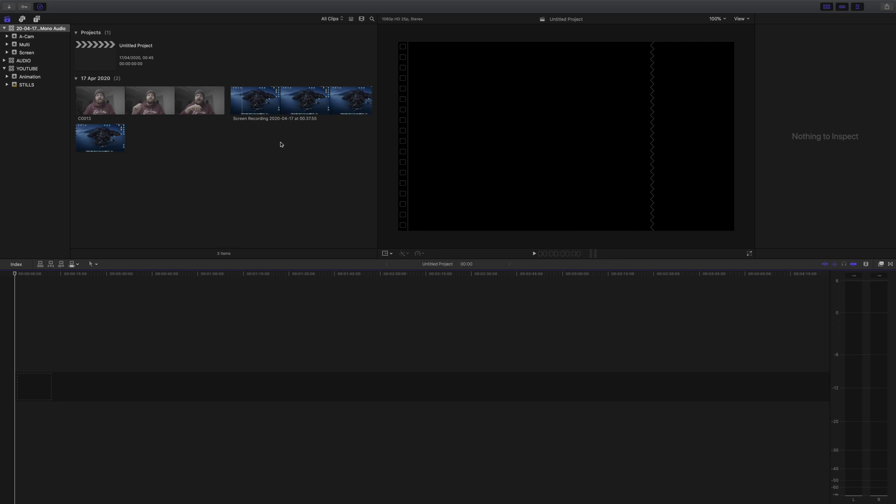
Step: Combine C0013 and the screen recording into a new multicam clip stored in the Multi event
left_click(178, 103)
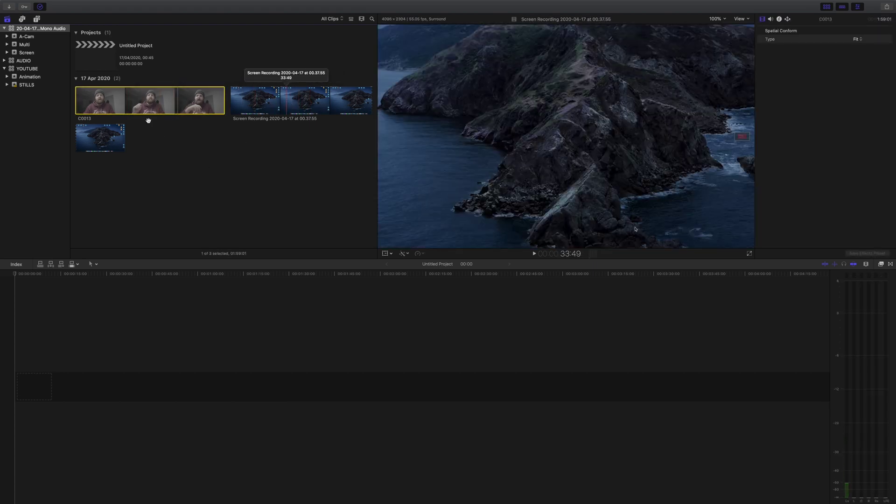
left_click(275, 130)
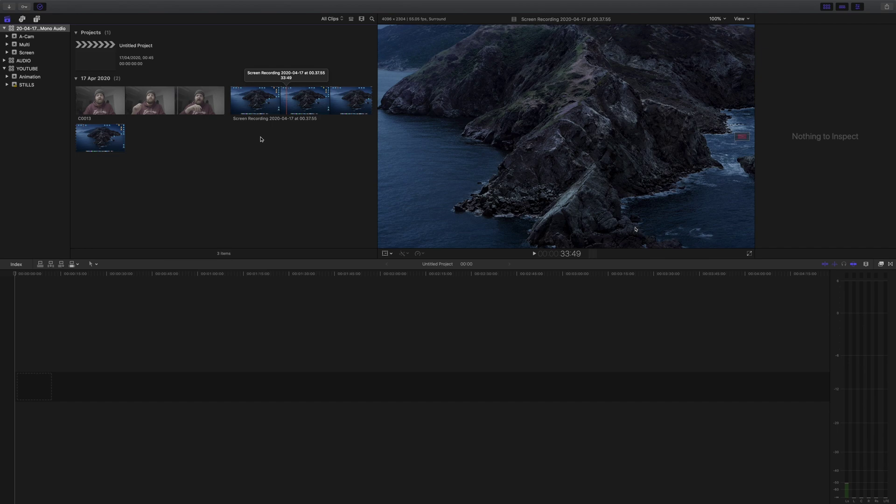
left_click_drag(285, 139, 187, 107)
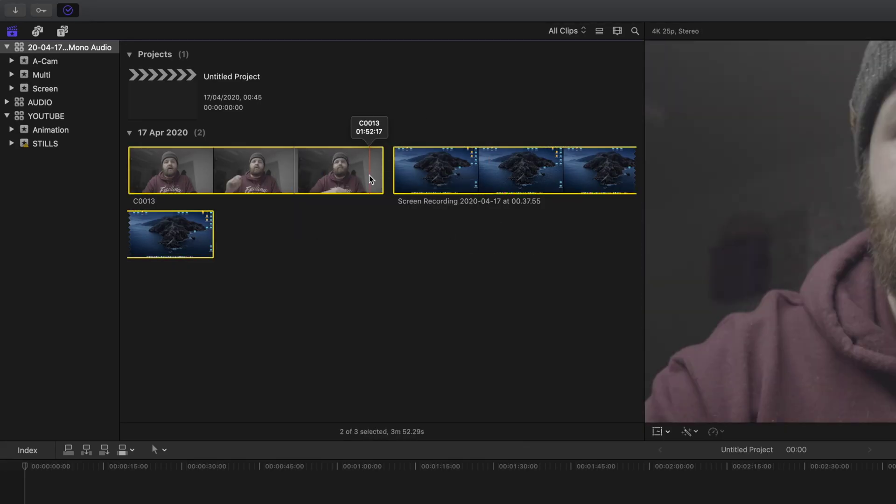
right_click(337, 171)
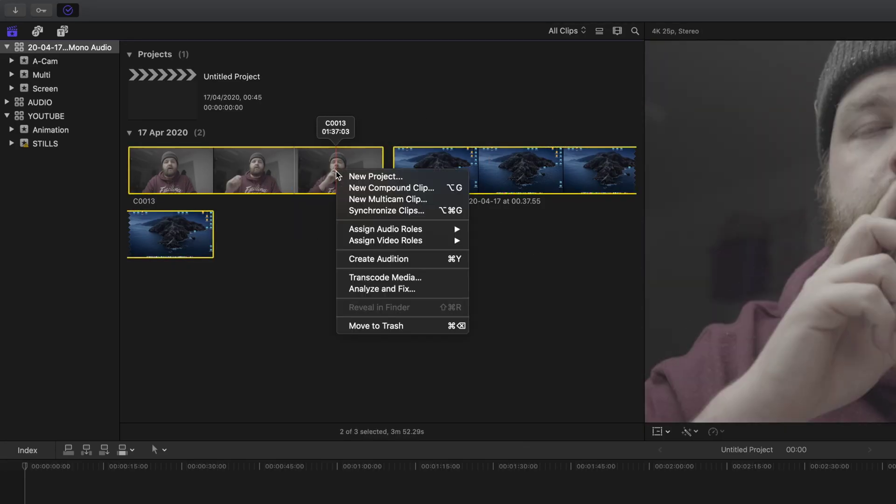
left_click(402, 201)
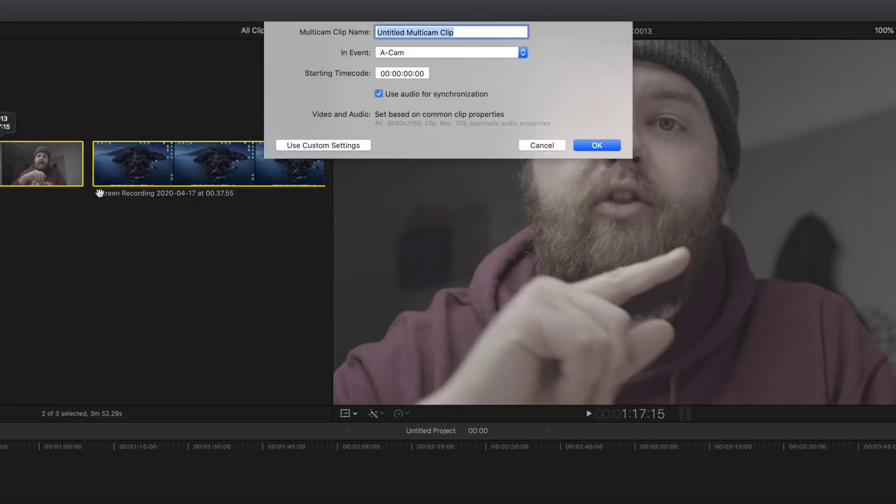
left_click(406, 54)
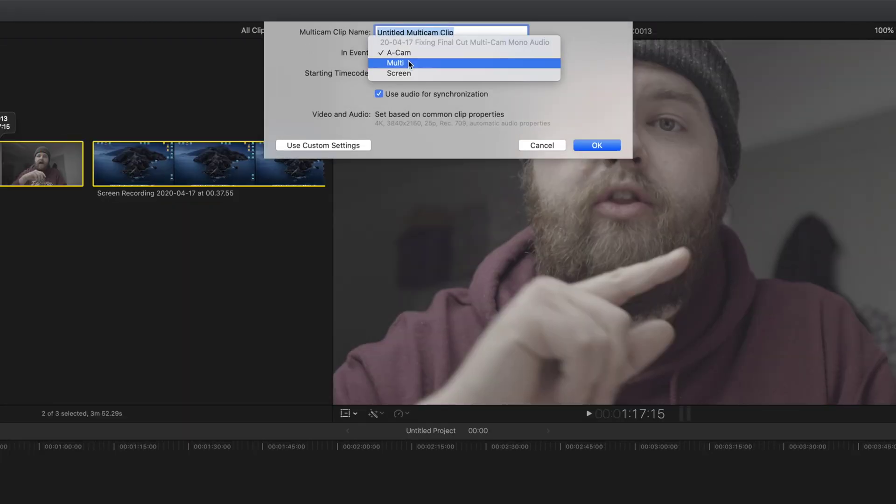
left_click(405, 60)
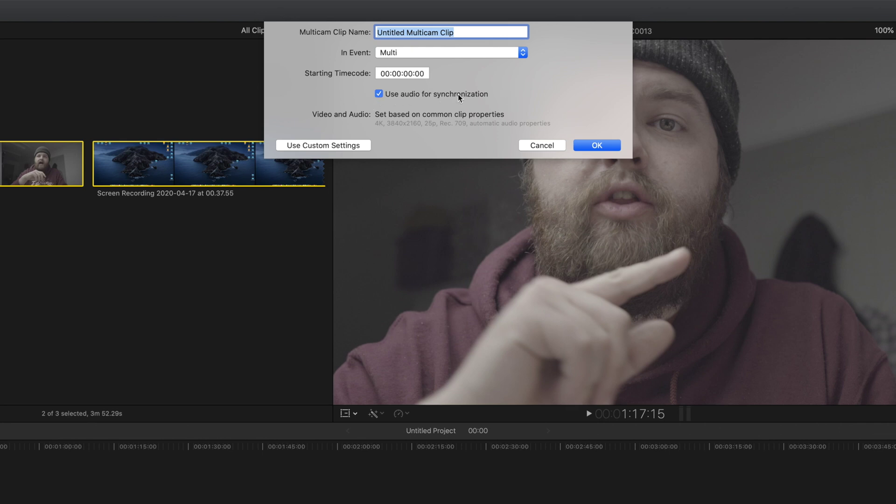
left_click(584, 146)
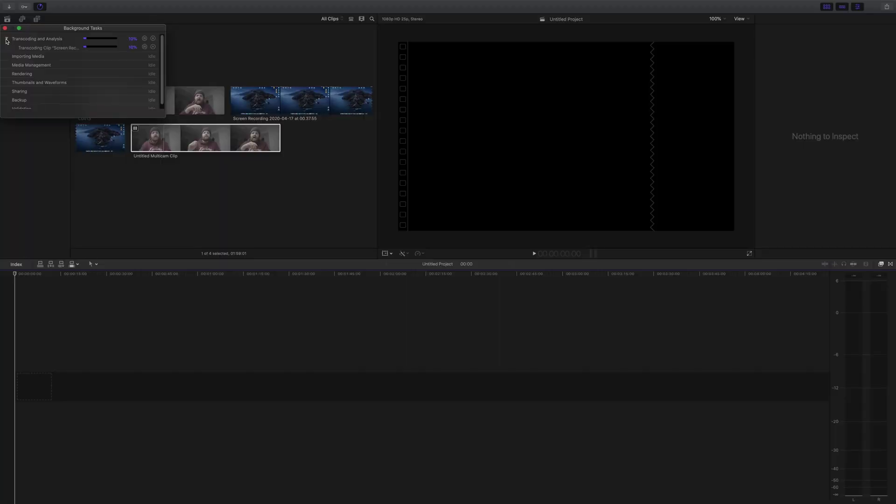
Step: Place the Untitled Multicam Clip into the empty project timeline and play it
left_click(5, 28)
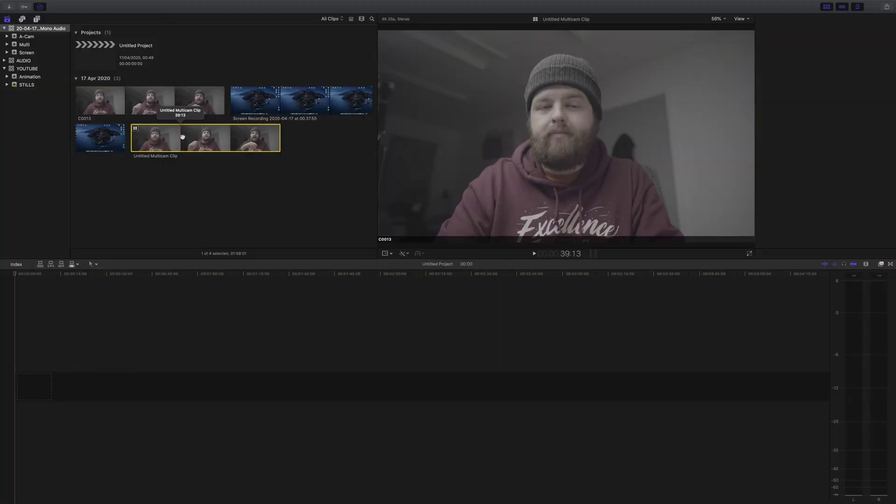
left_click_drag(185, 156, 191, 373)
key("space")
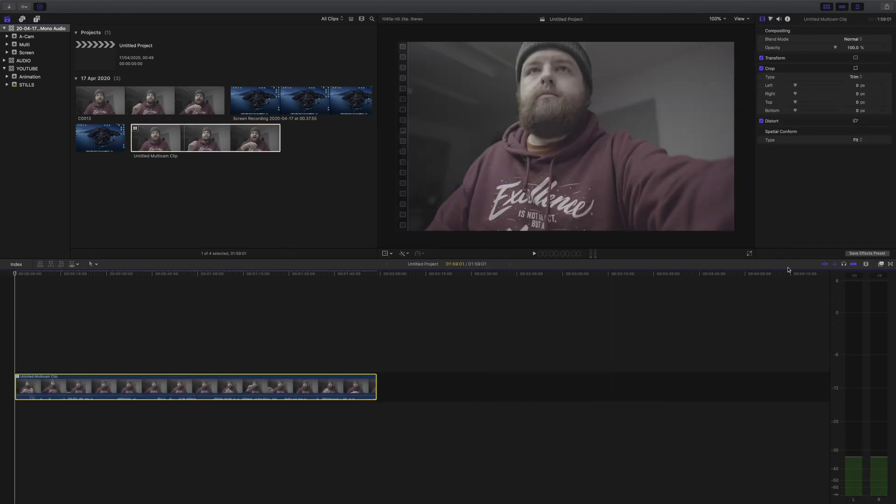
Step: Enlarge the timeline clip height and bring up the clip's audio settings
left_click(867, 264)
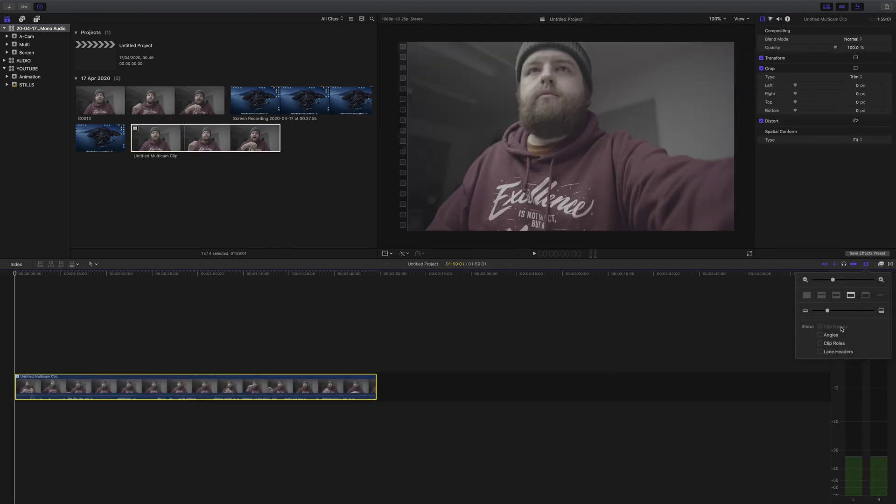
left_click_drag(840, 311, 859, 311)
left_click(780, 19)
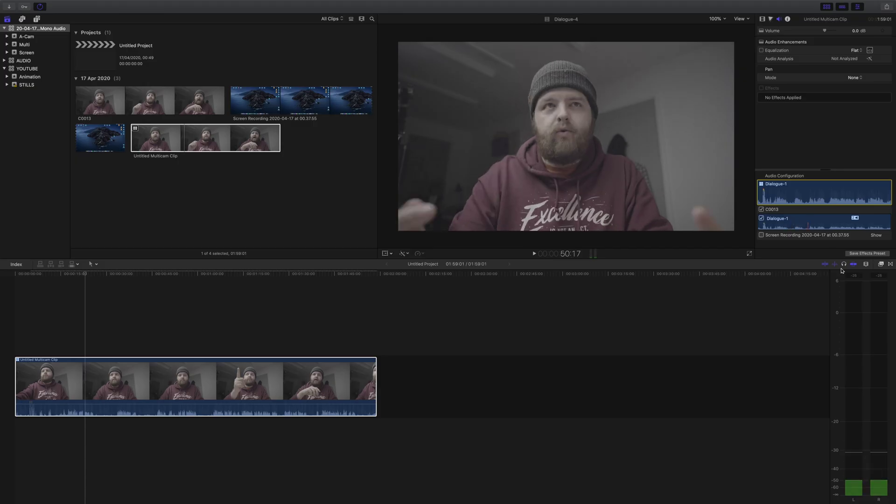
Step: In the multicam clip's Audio Configuration, disable C0013 audio and enable the Screen Recording audio
left_click(840, 351)
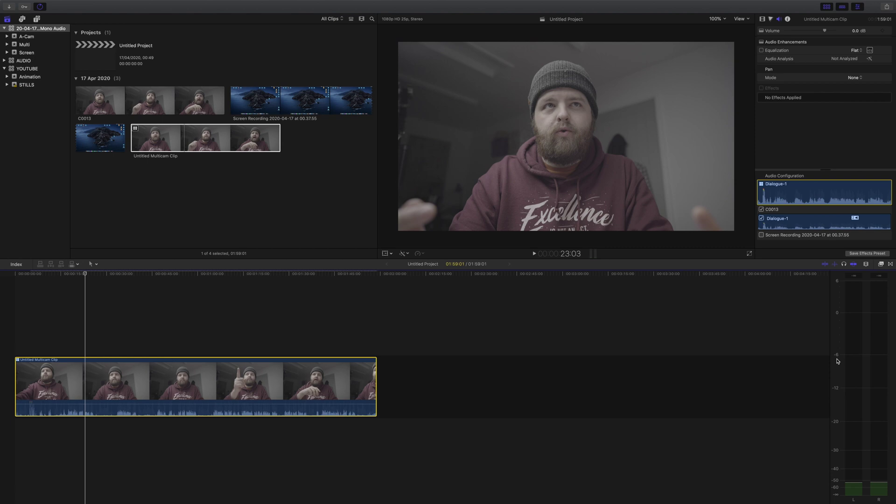
left_click(844, 225)
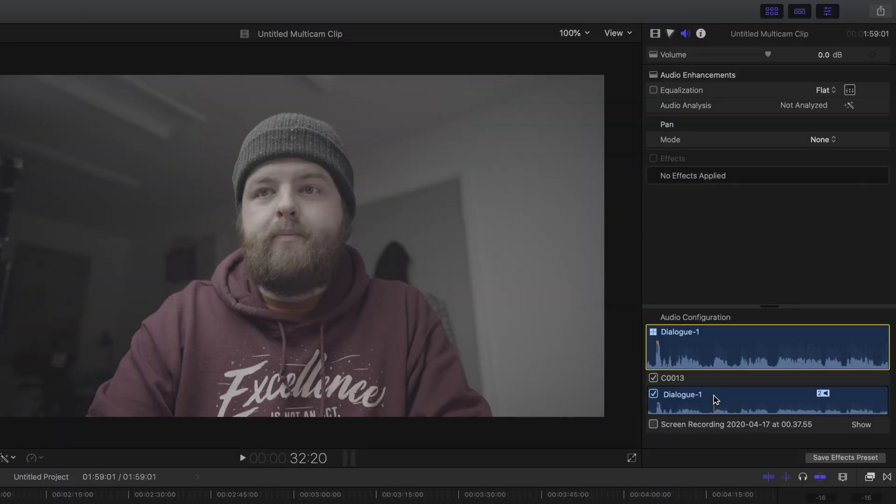
left_click(654, 379)
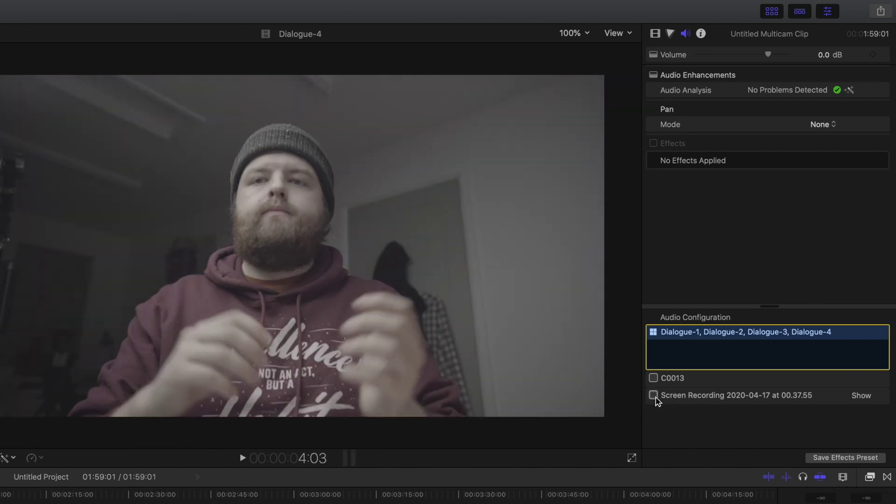
left_click(653, 396)
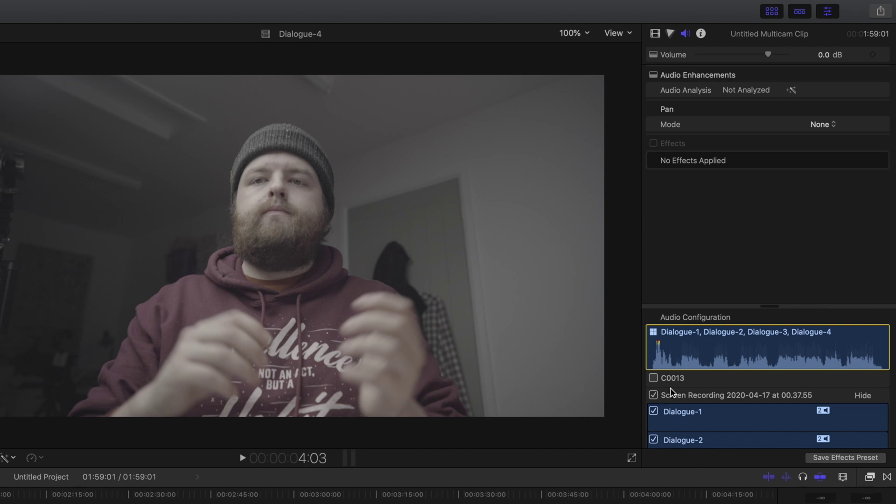
Step: Scroll down to review the Dialogue channels and select Dialogue-3
scroll(671, 392, "down", 3)
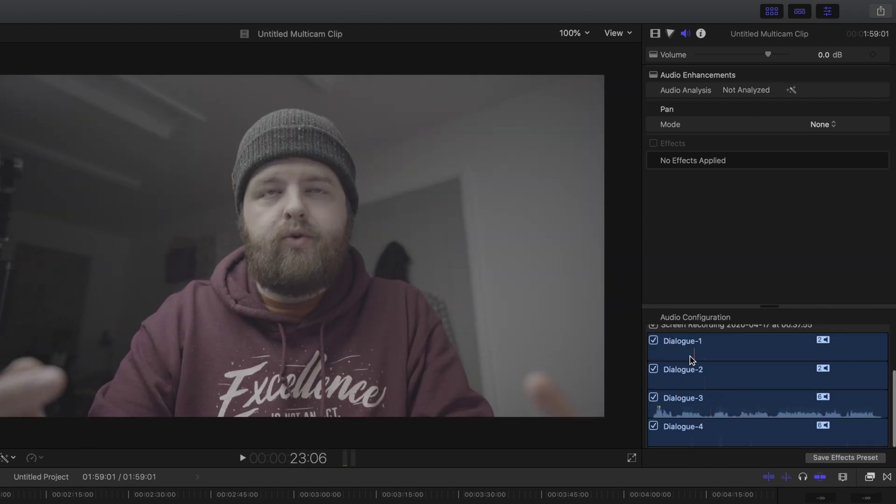
left_click(680, 415)
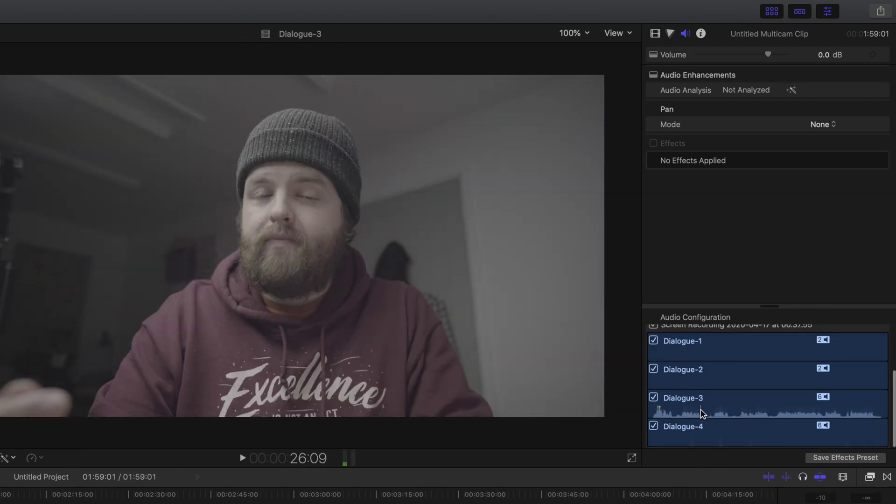
left_click(675, 414)
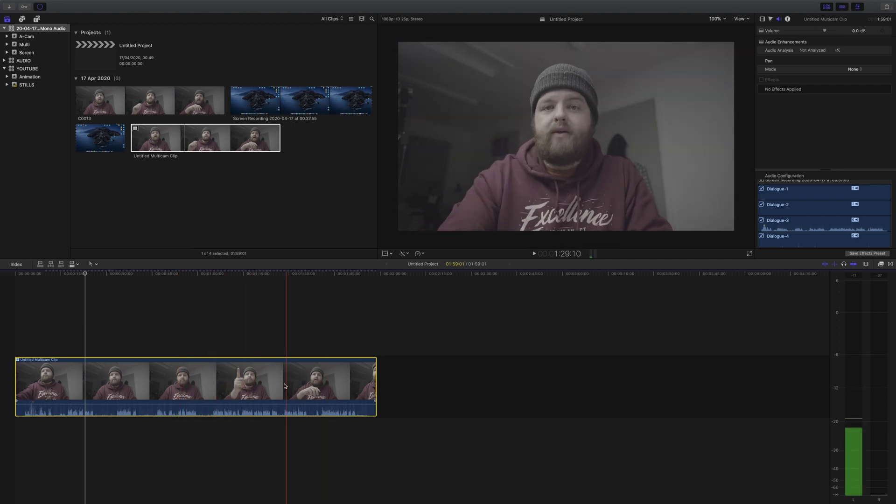
scroll(826, 223, "up", 3)
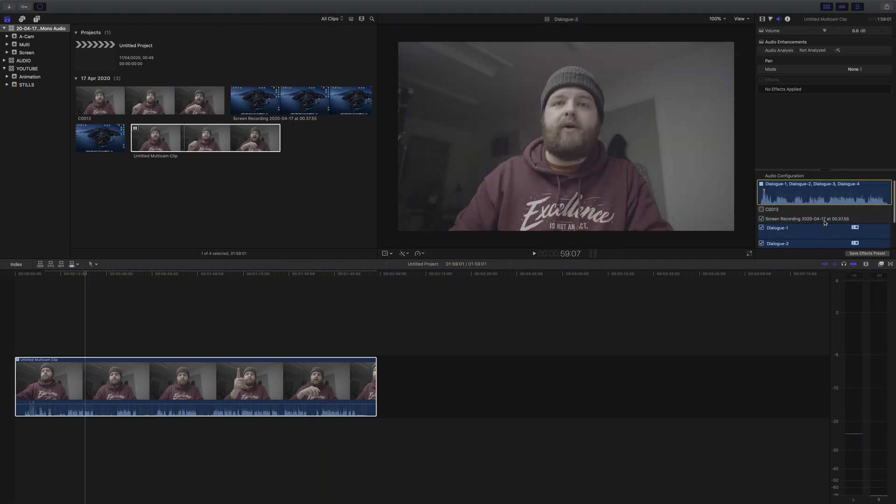
scroll(825, 223, "up", 2)
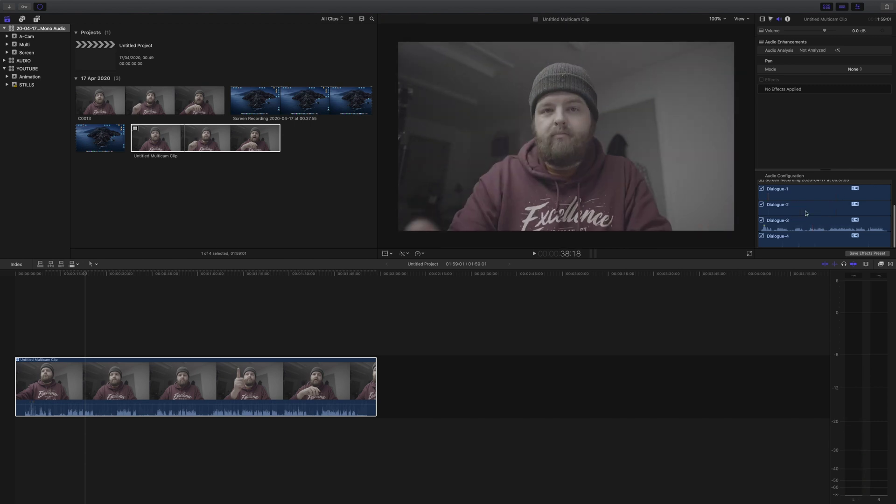
scroll(820, 208, "up", 1)
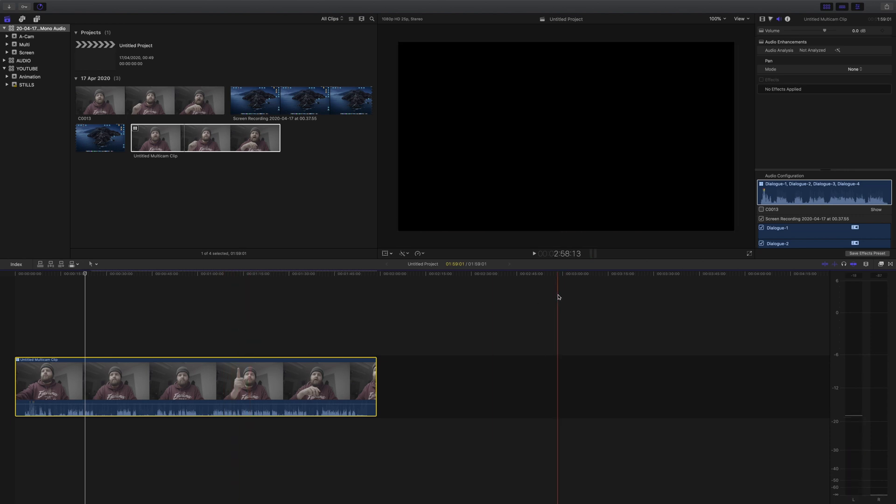
left_click(450, 374)
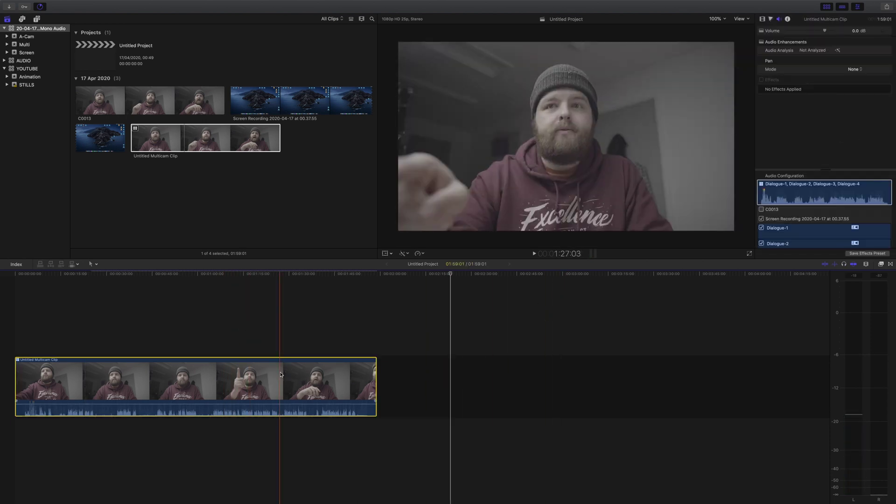
Step: Delete the multicam clip from the timeline, move it to Trash, and select the Screen Recording clip
key("BackSpace")
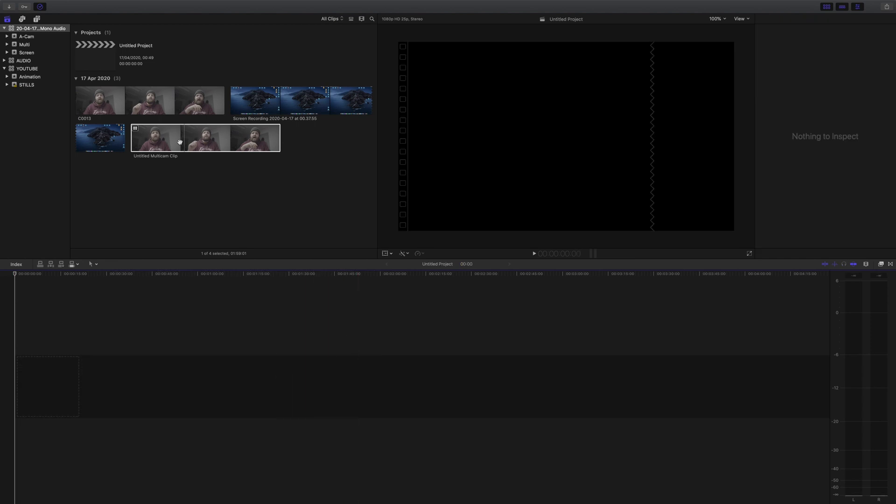
left_click(180, 142)
right_click(224, 144)
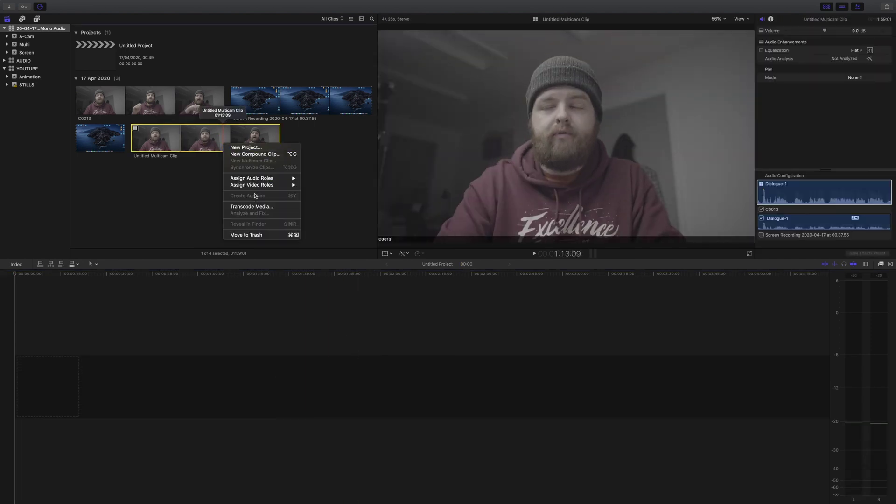
left_click(259, 235)
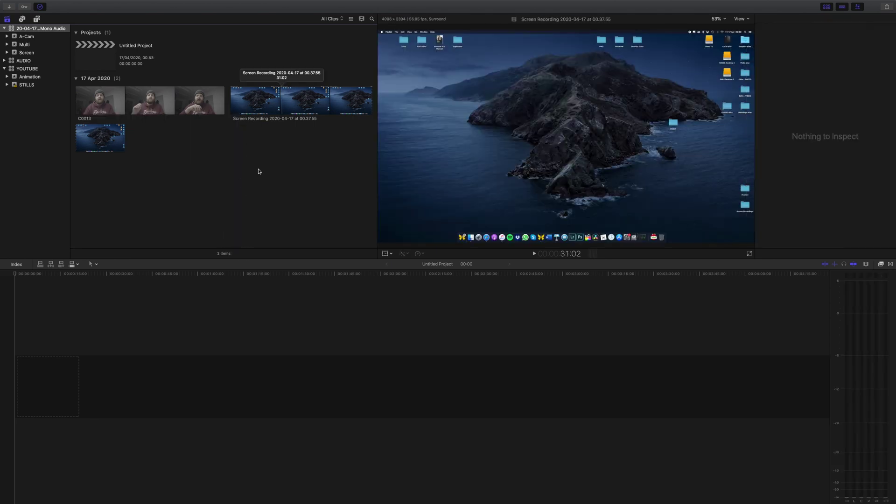
left_click(268, 106)
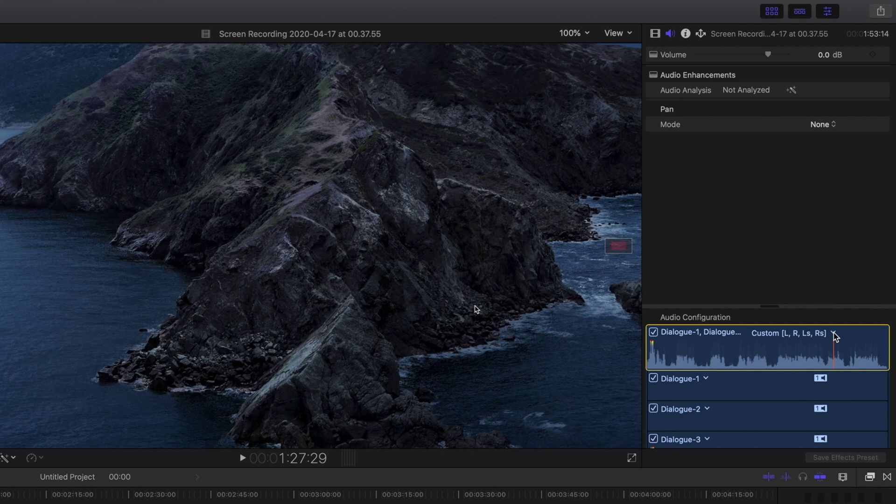
Step: Change the screen recording's audio from Custom [L, R, Ls, Rs] to Four Mono, then deselect it
left_click(834, 335)
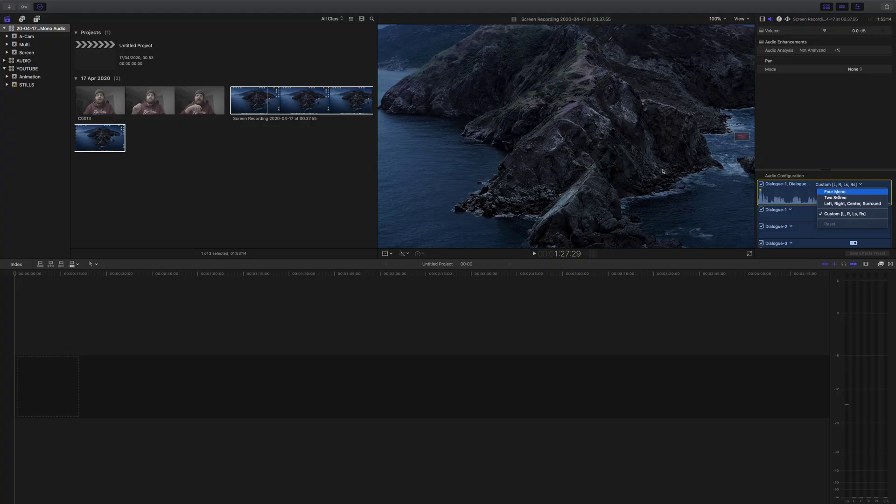
left_click(838, 193)
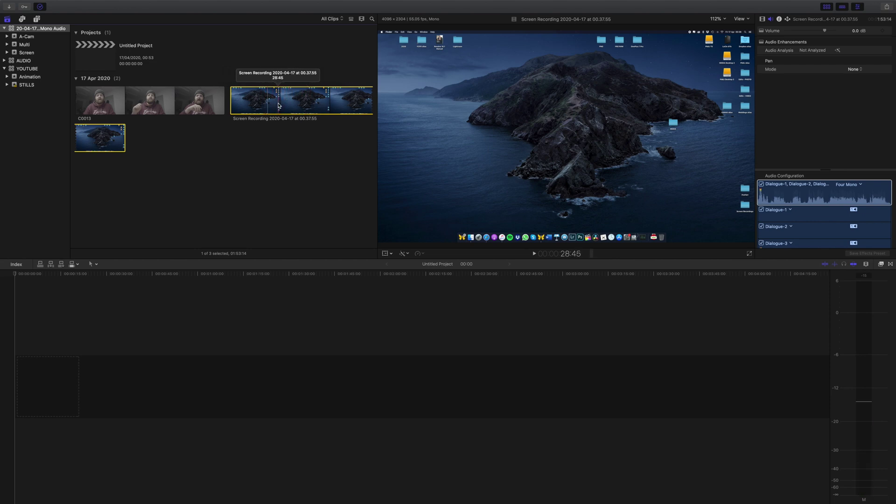
left_click(294, 142)
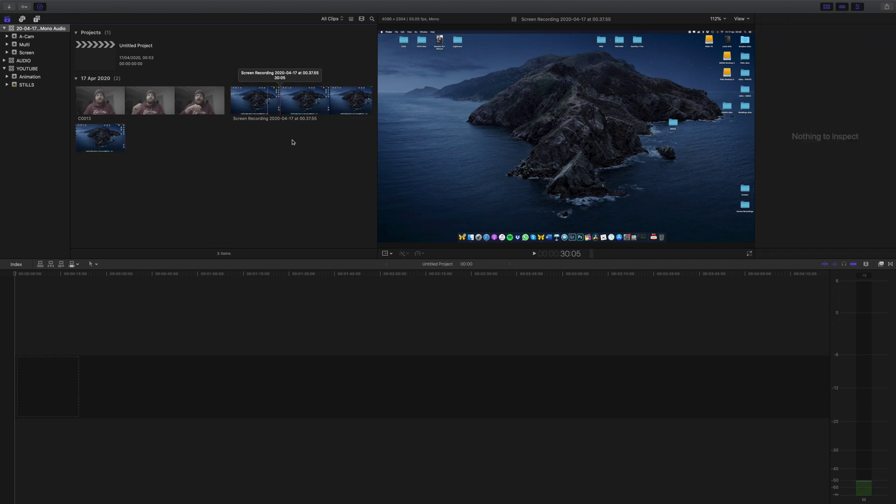
Step: Create a new multicam clip from C0013 and the screen recording and drag it into the timeline
left_click_drag(272, 134, 169, 88)
right_click(193, 102)
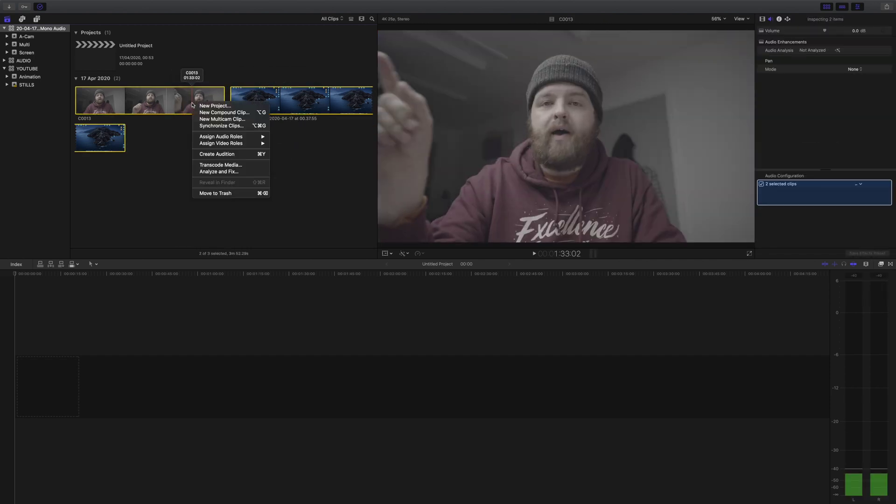
left_click(227, 120)
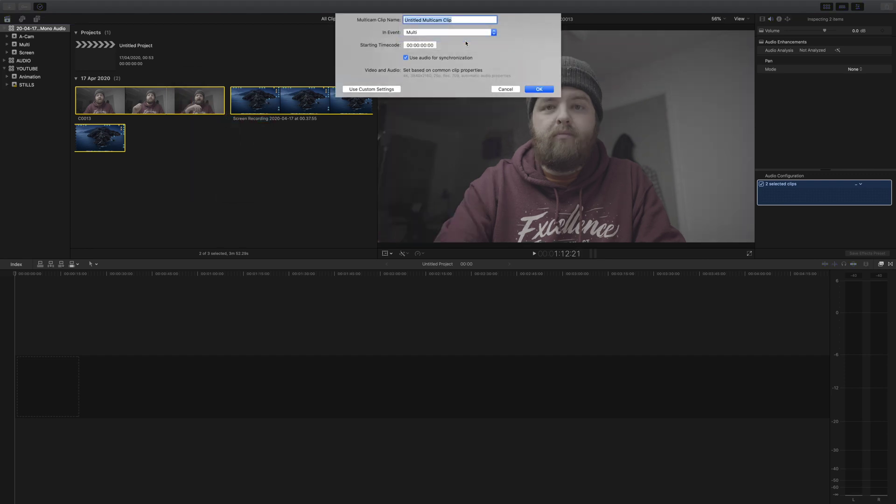
left_click(540, 89)
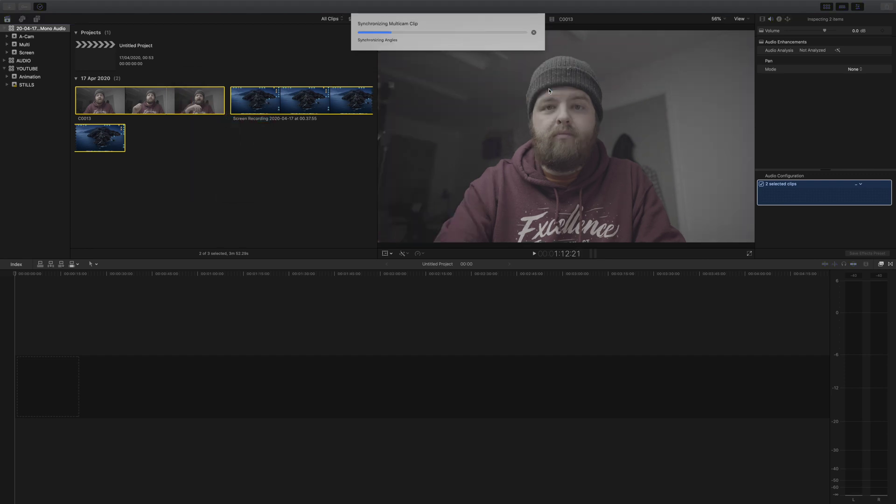
left_click(180, 140)
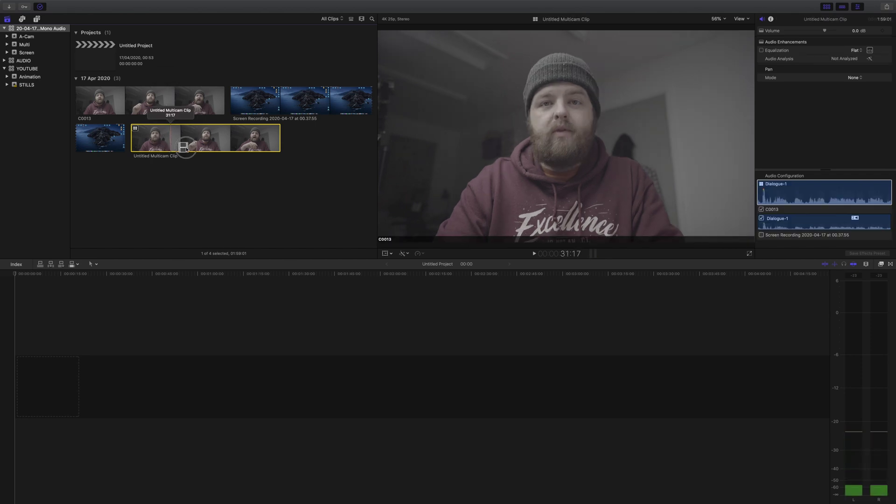
left_click_drag(180, 144, 185, 335)
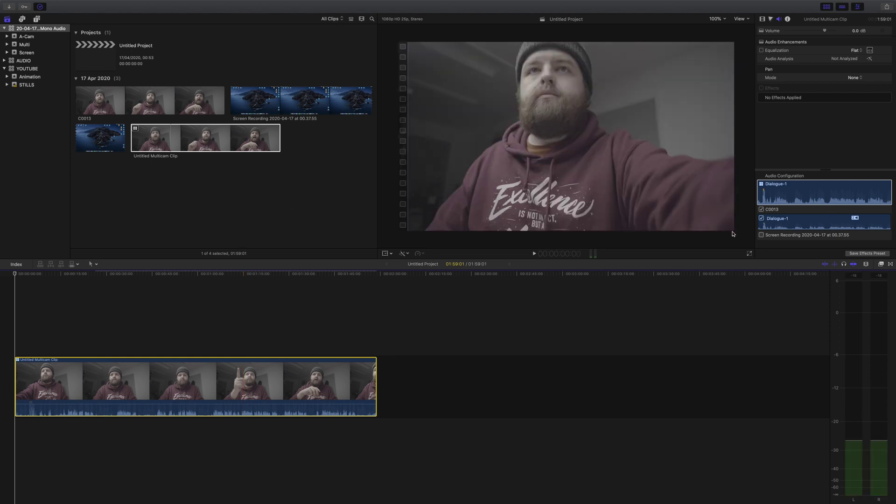
Step: Play the clip, then switch its audio from C0013 to the Screen Recording 2020-04-17 at 00.37.55
key("space")
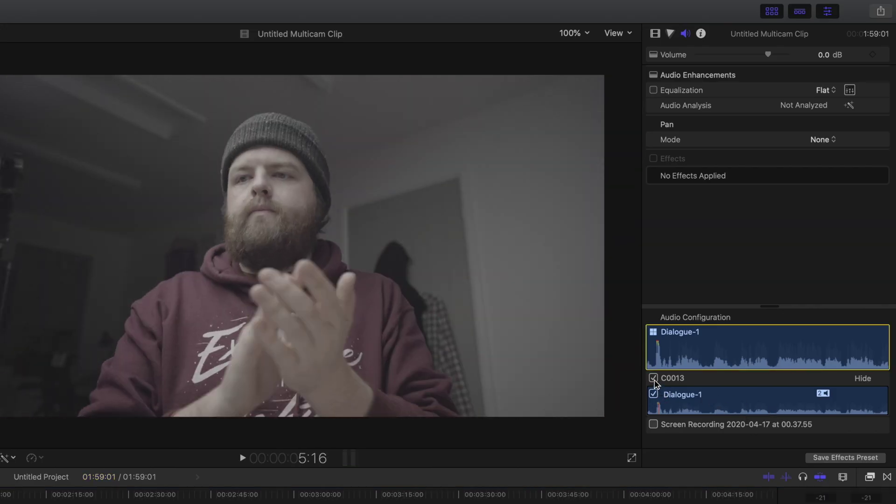
left_click(653, 378)
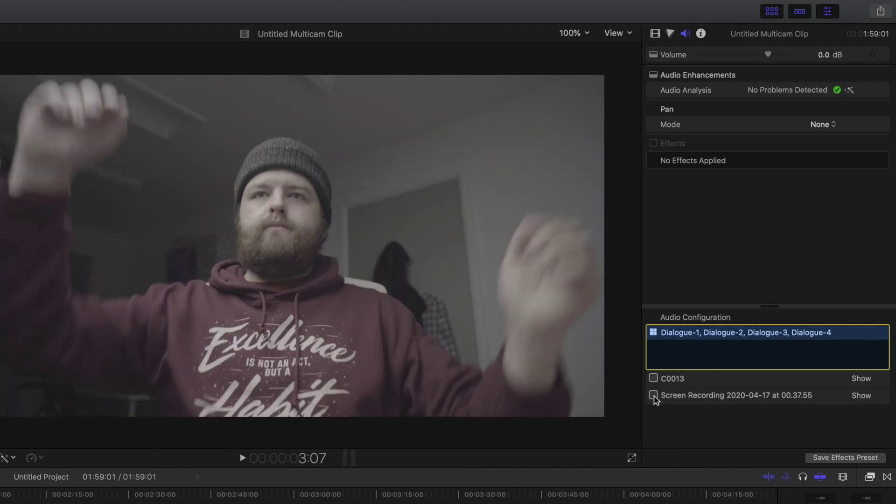
left_click(653, 396)
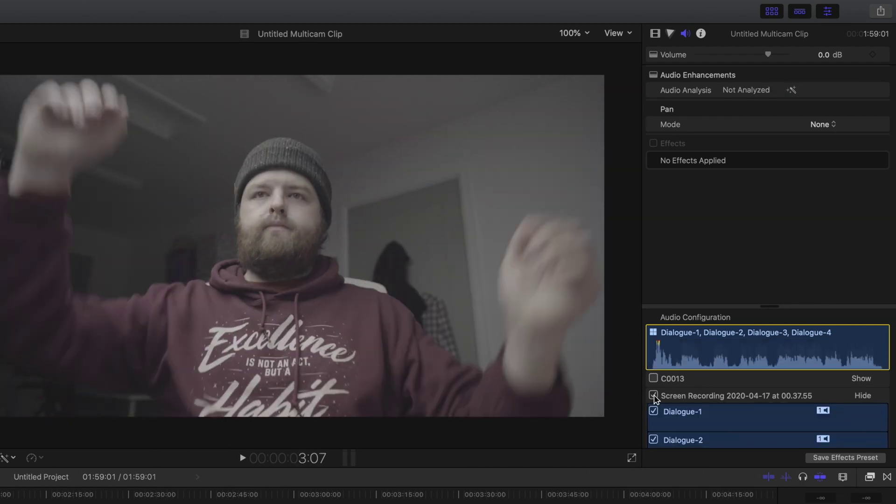